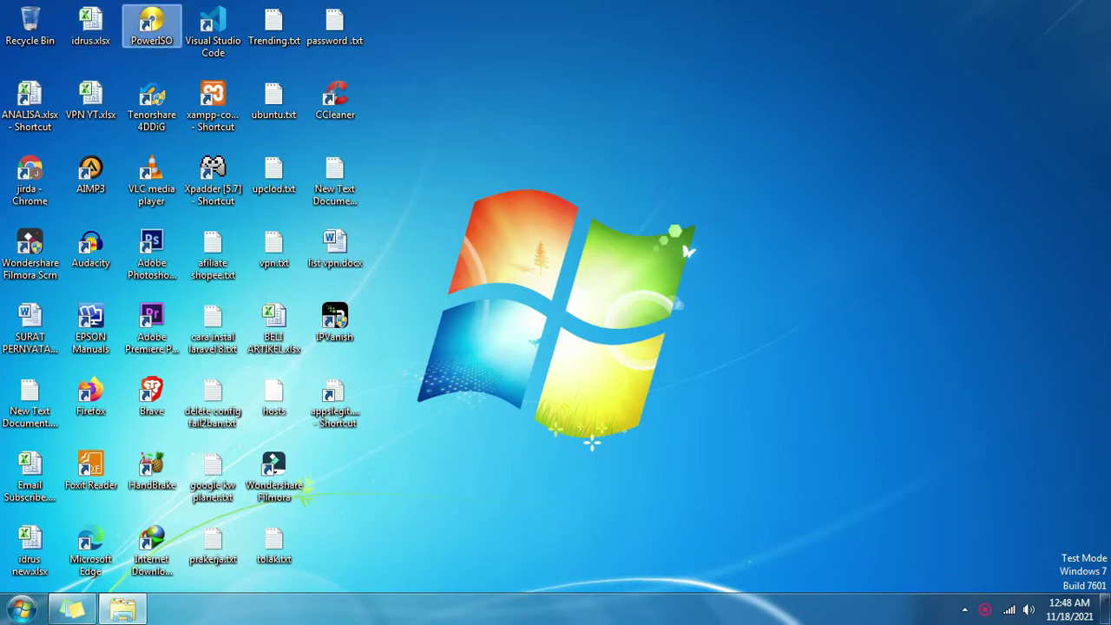
Open PowerISO, then switch to Windows Explorer and open the windows10 folder inside SISTEM OPERASI.
double_click(152, 26)
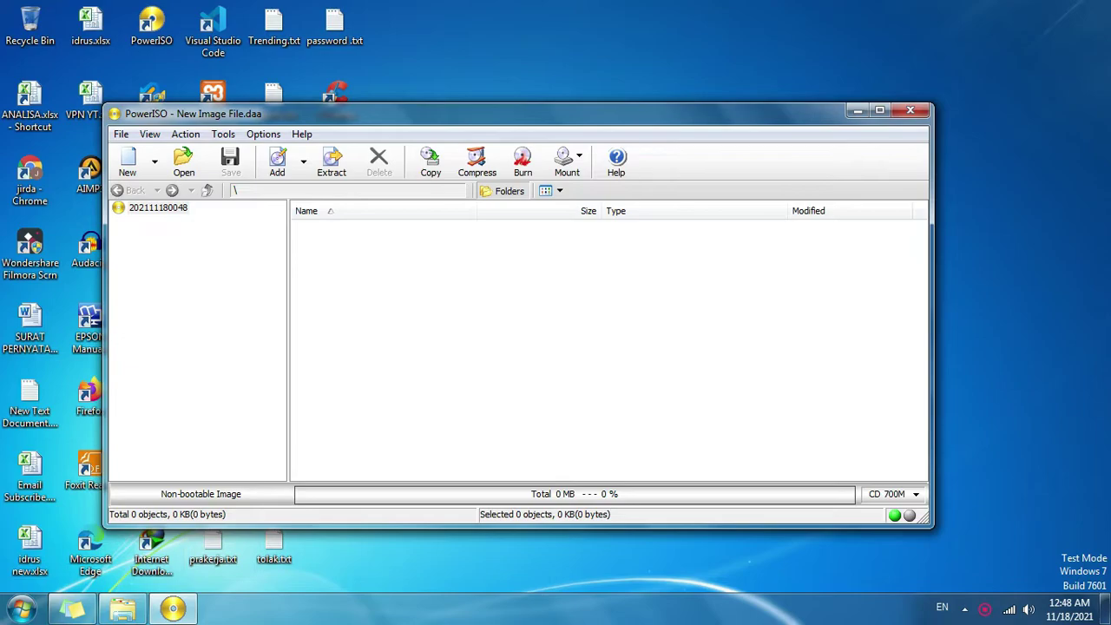
click(123, 610)
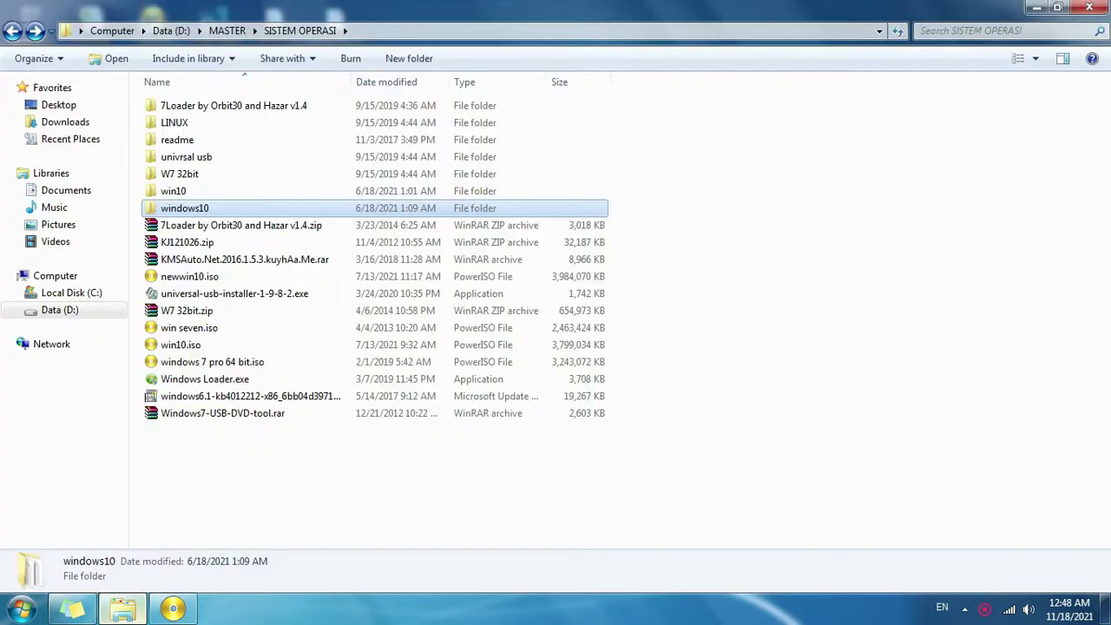
double_click(184, 208)
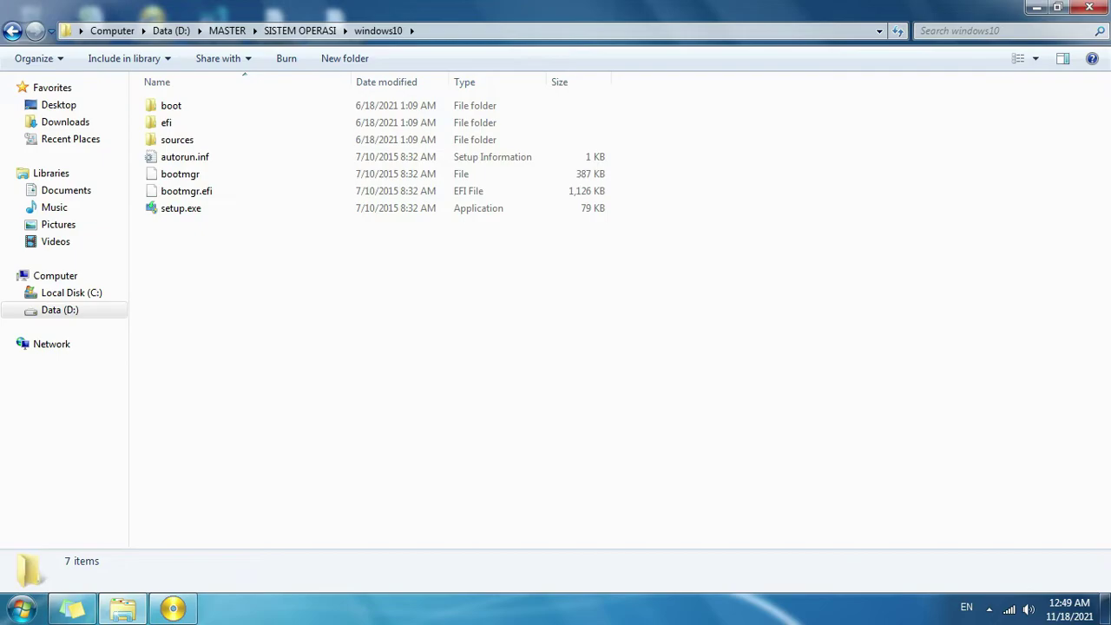
Add all files and folders inside the windows10 folder to the new PowerISO image and try to extract it.
click(187, 191)
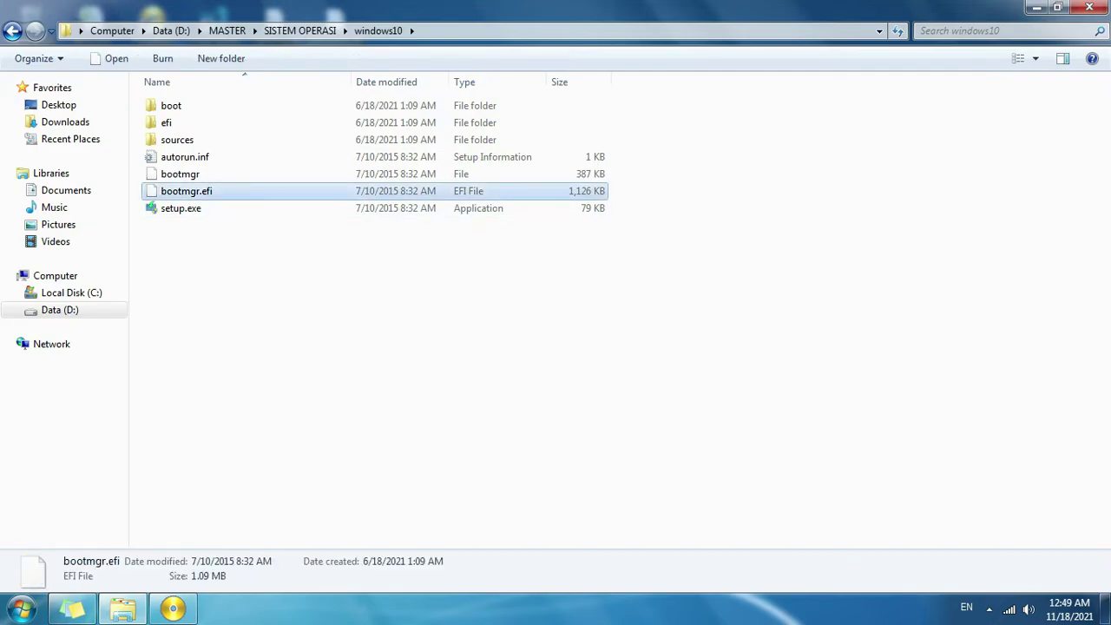
click(181, 174)
click(185, 157)
click(178, 140)
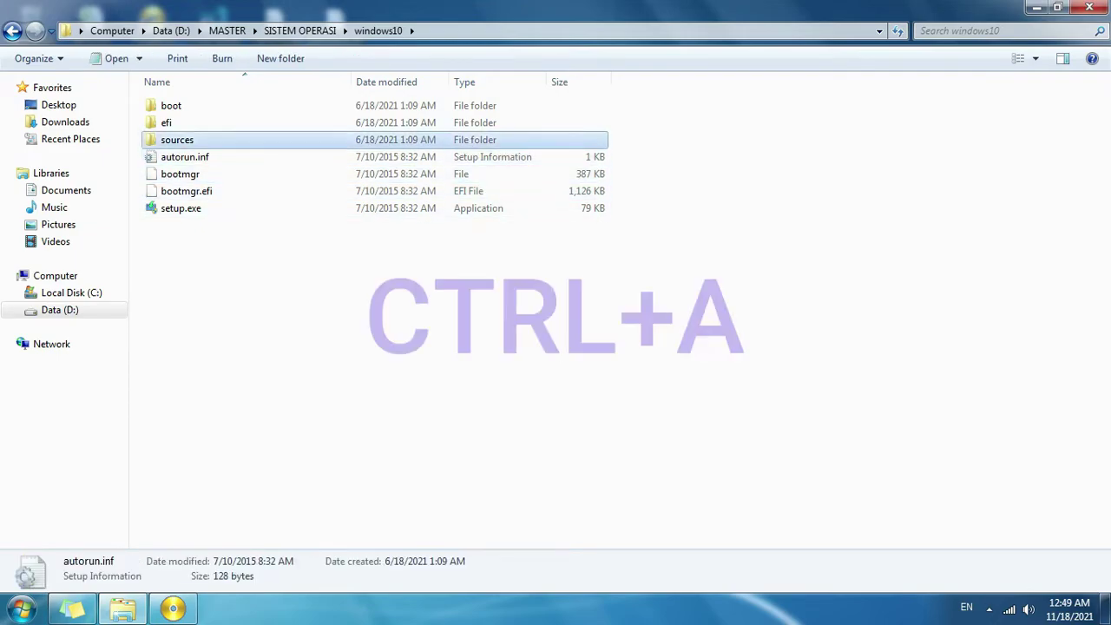
click(167, 122)
click(171, 106)
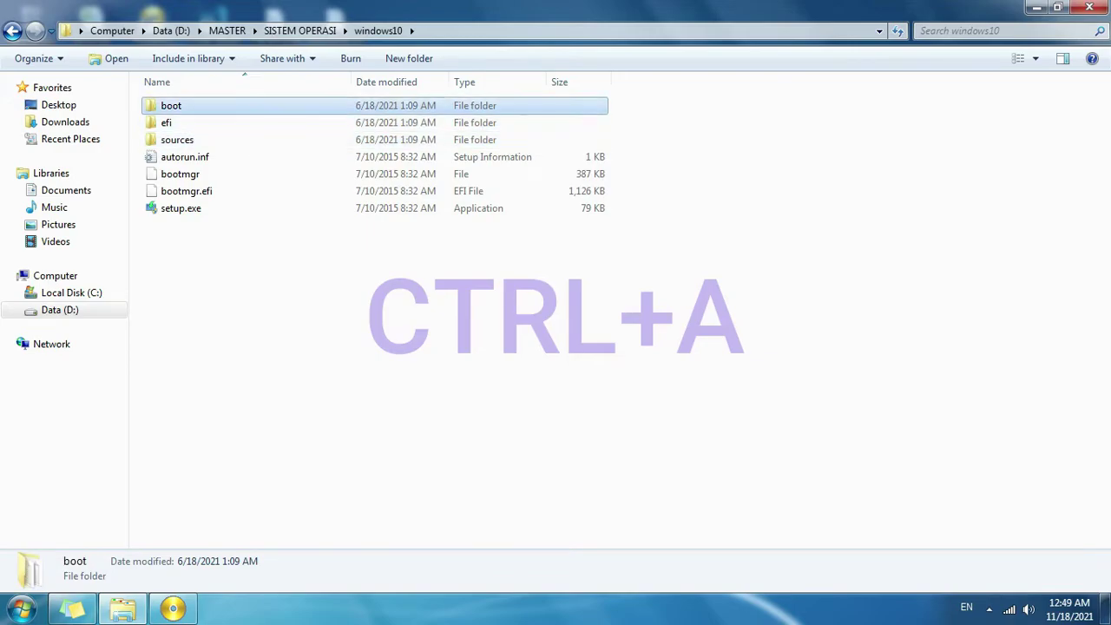
click(173, 609)
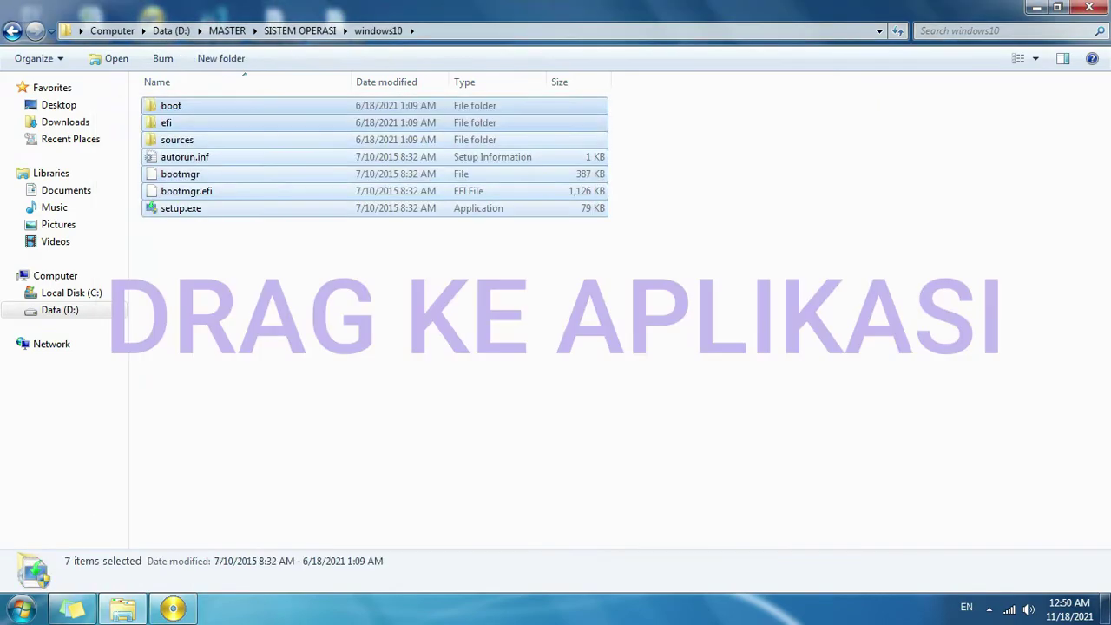
drag(171, 105, 417, 391)
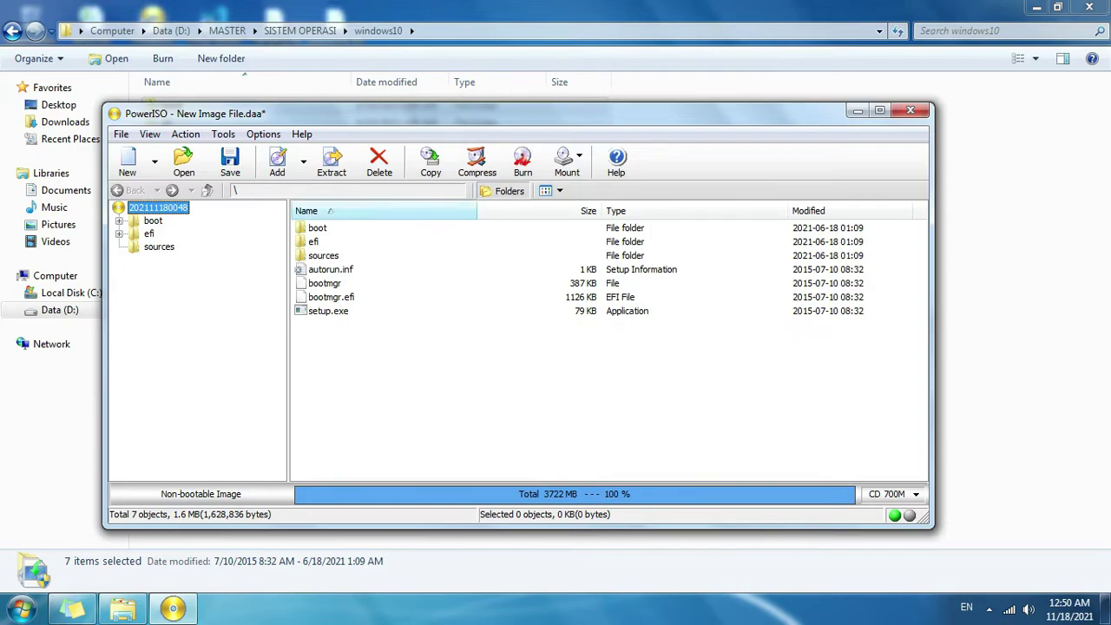
click(332, 163)
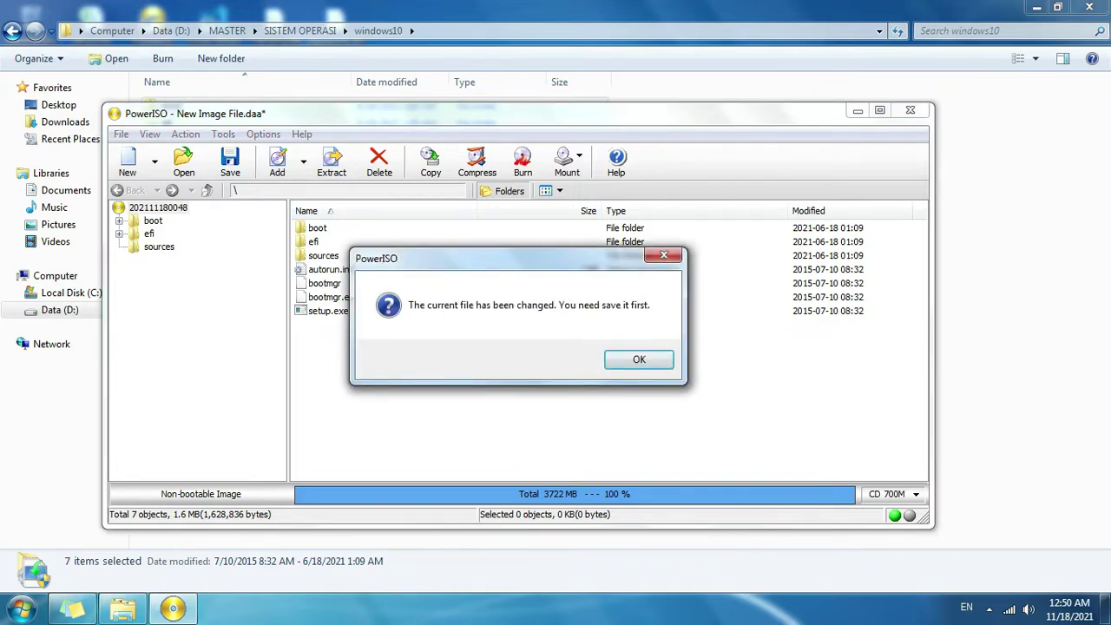
key(Return)
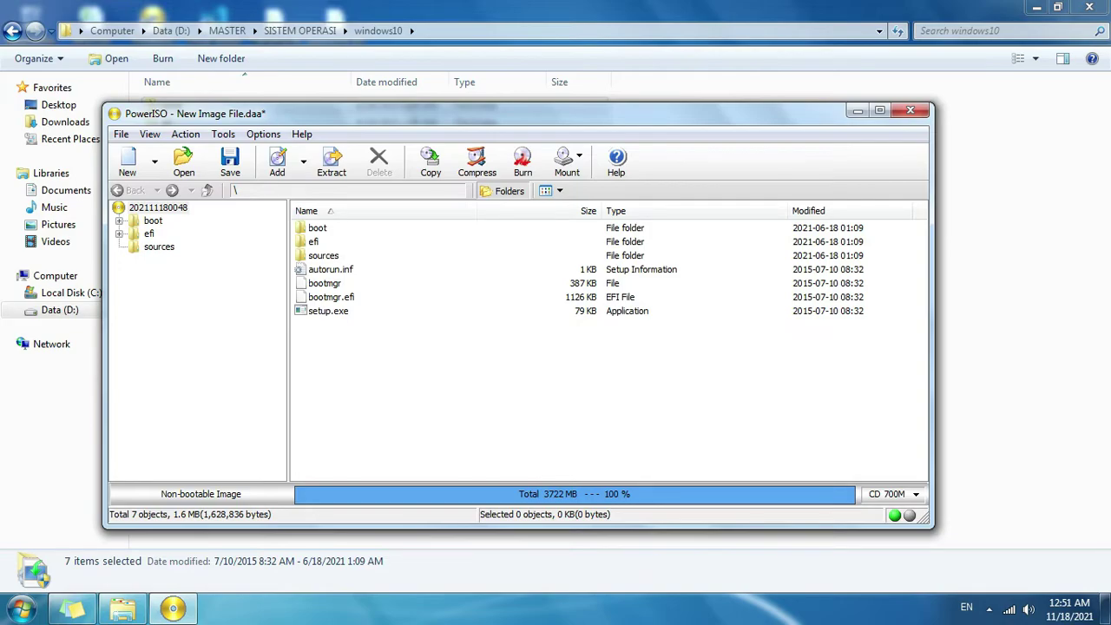
Delete all files and folders from the new image.
key(ctrl+a)
key(Delete)
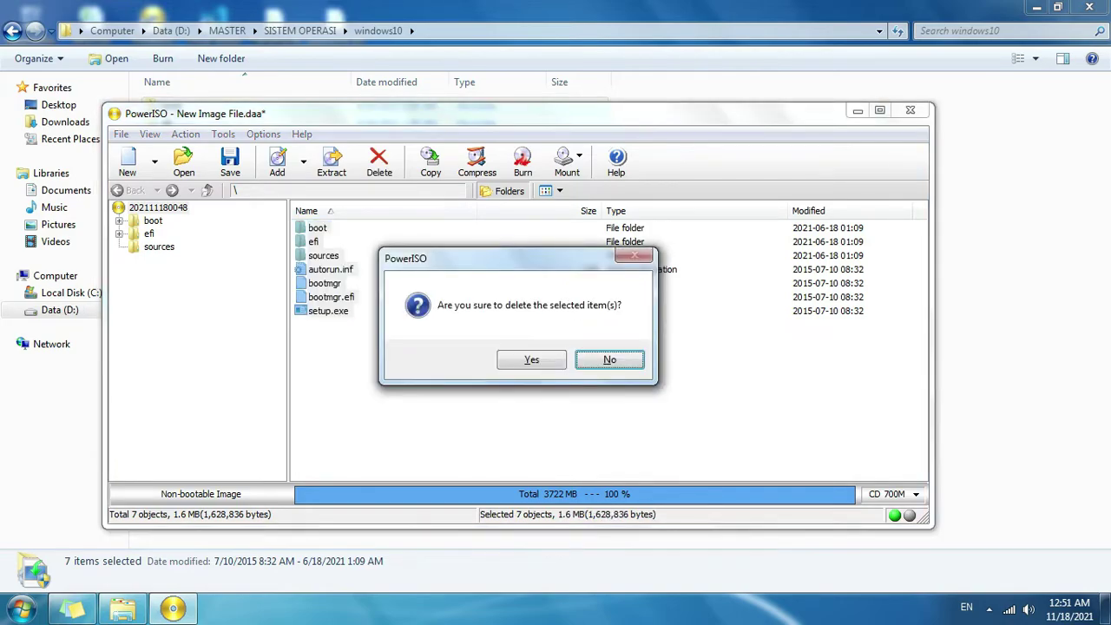
click(531, 359)
Add the whole windows10 folder from SISTEM OPERASI to the PowerISO image and view its contents there.
click(122, 609)
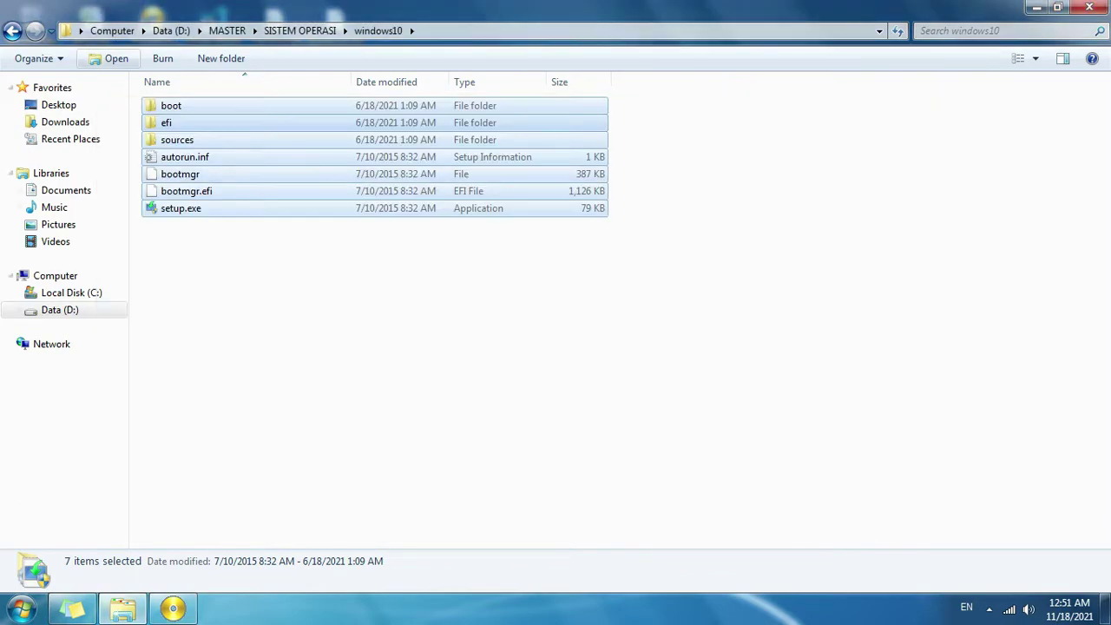
key(BackSpace)
drag(185, 208, 365, 417)
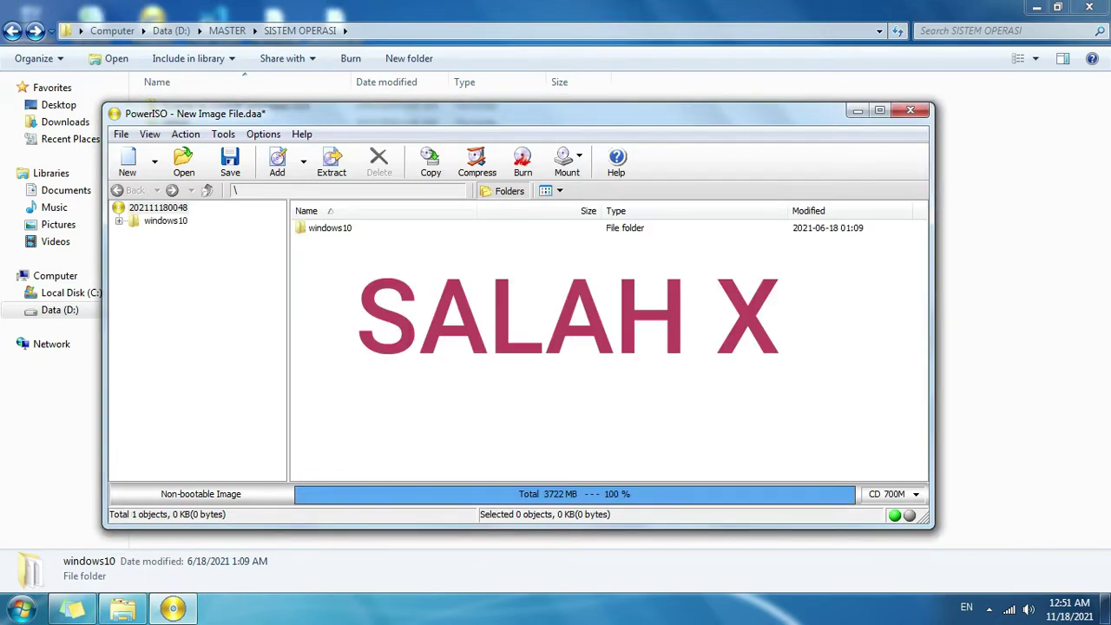
click(330, 228)
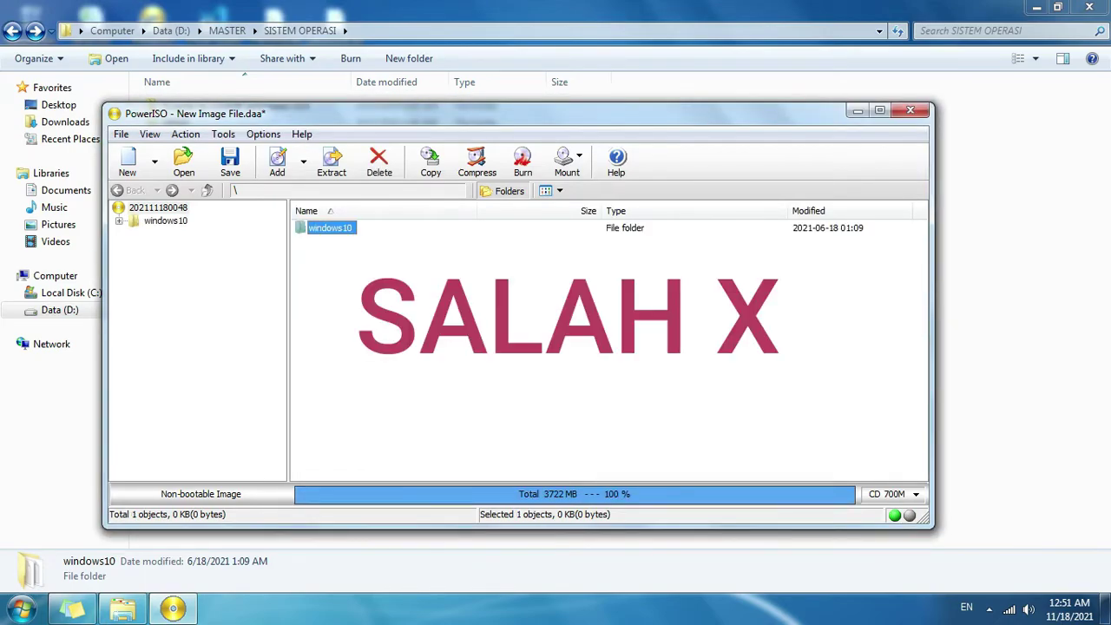
key(Return)
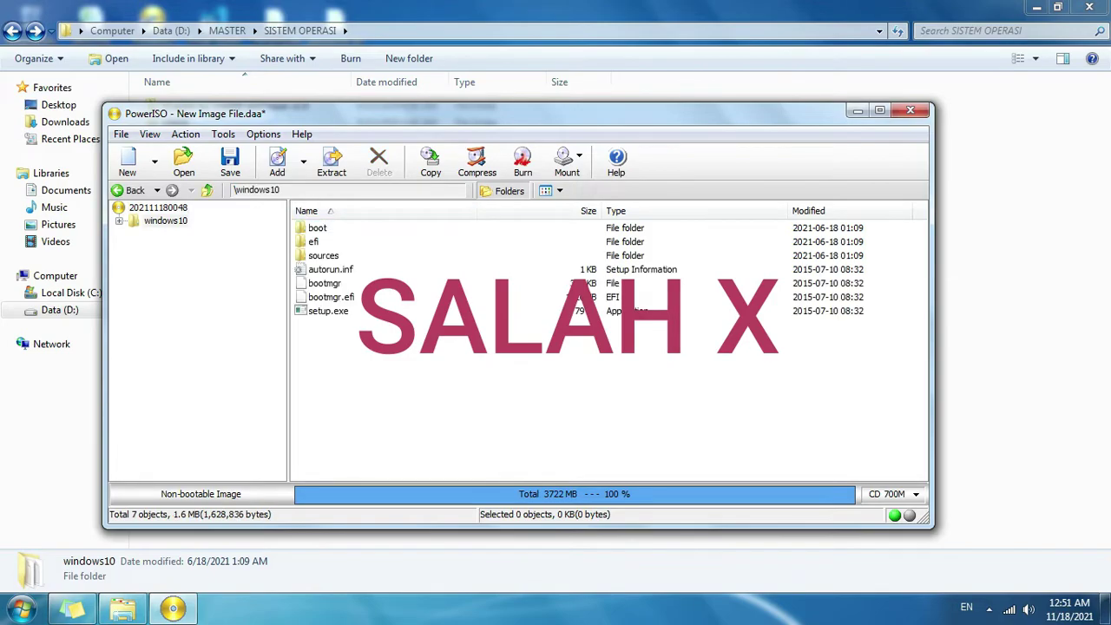
click(165, 221)
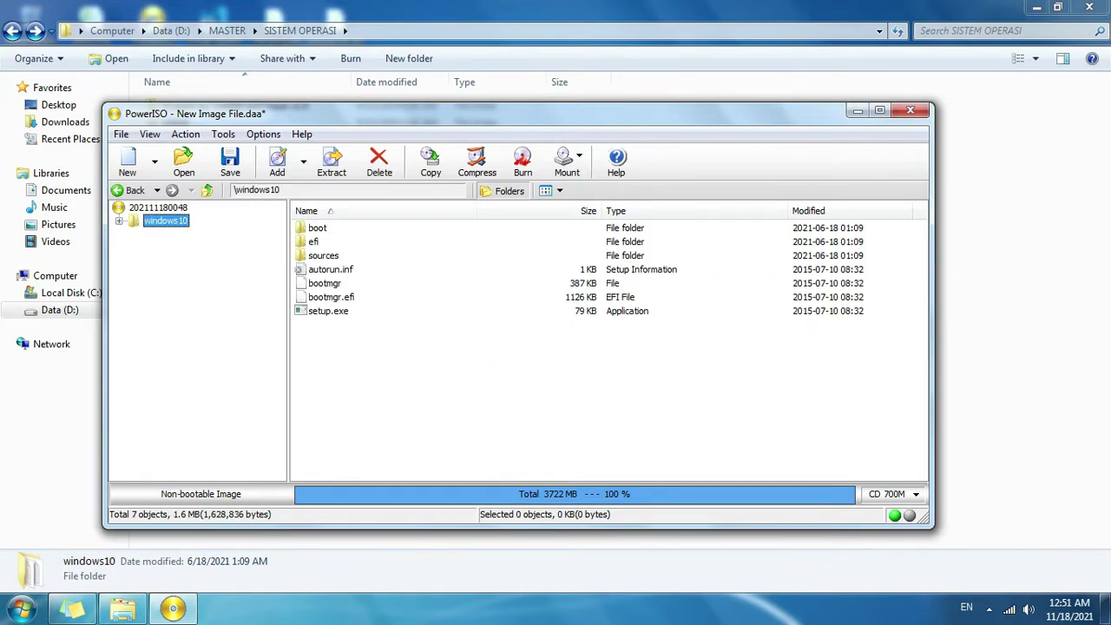
Delete the windows10 folder from the image.
right_click(166, 218)
click(210, 295)
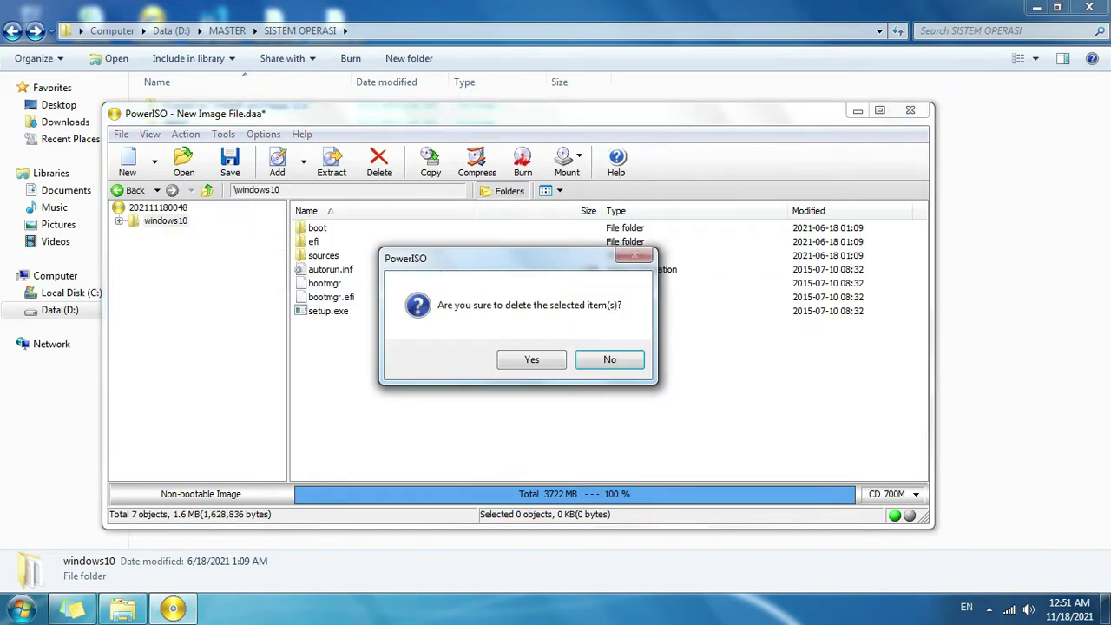
click(531, 360)
Open the windows10 folder in Windows Explorer and add all of its contents to the root of the PowerISO image.
click(123, 609)
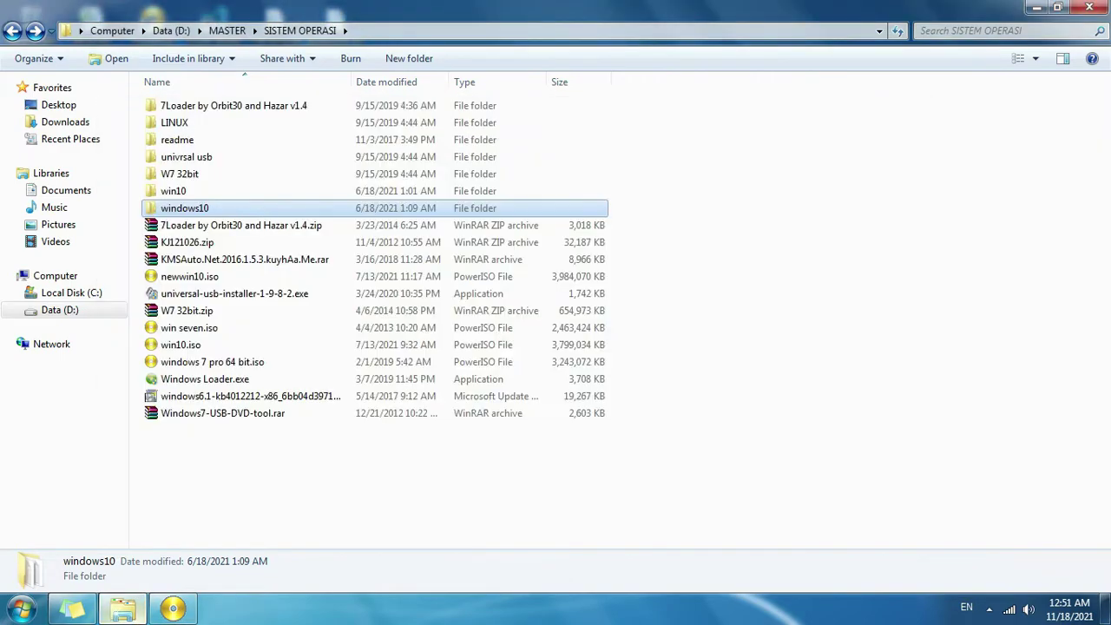
double_click(185, 208)
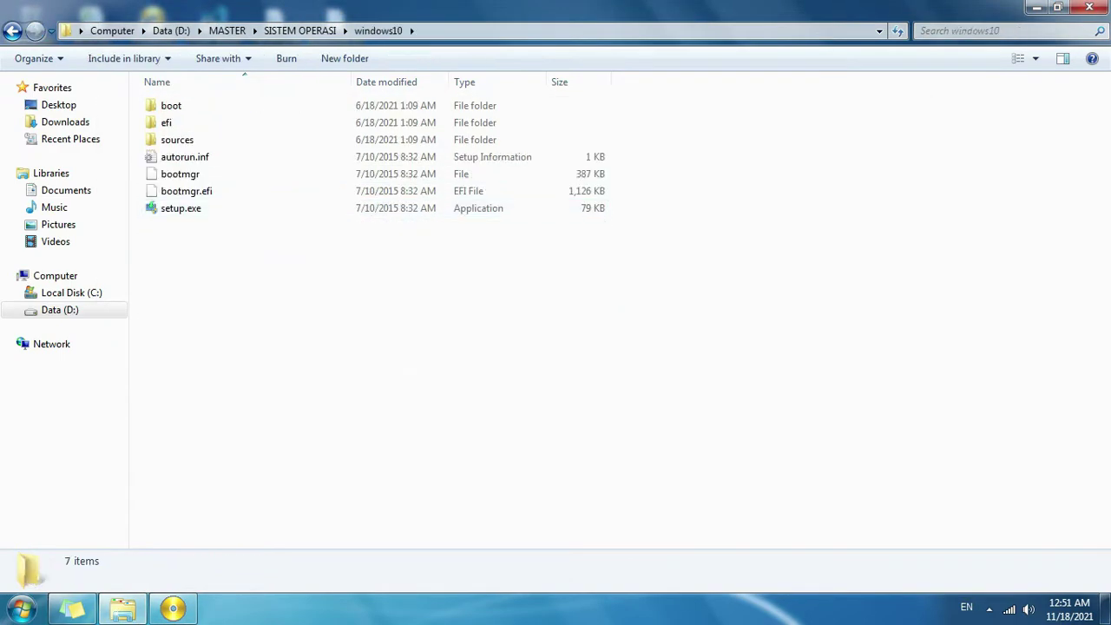
key(ctrl+a)
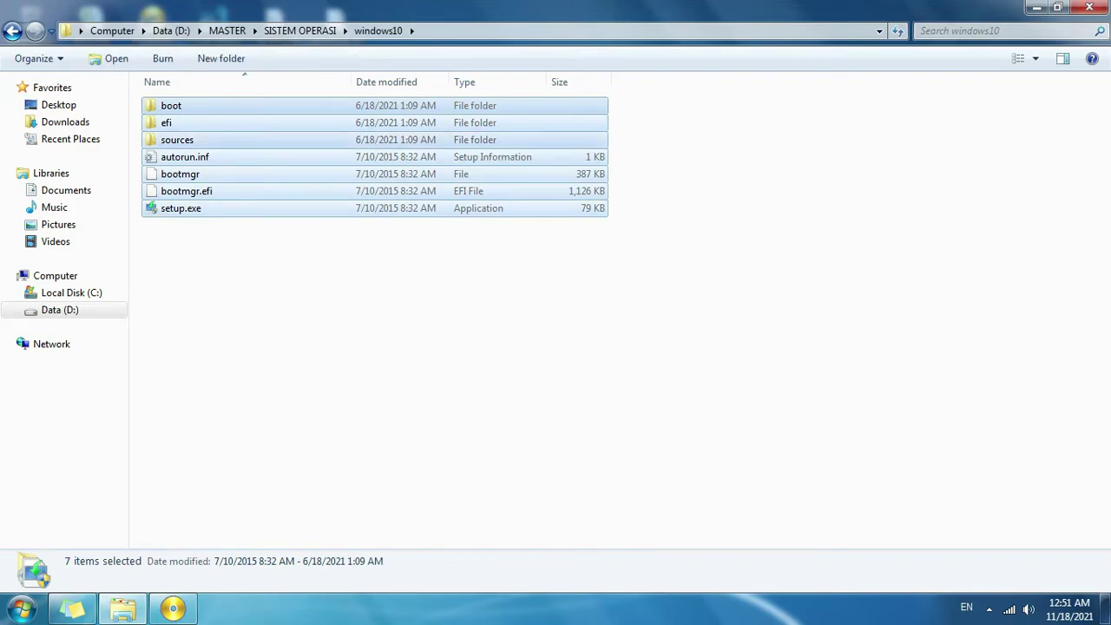
drag(171, 105, 521, 364)
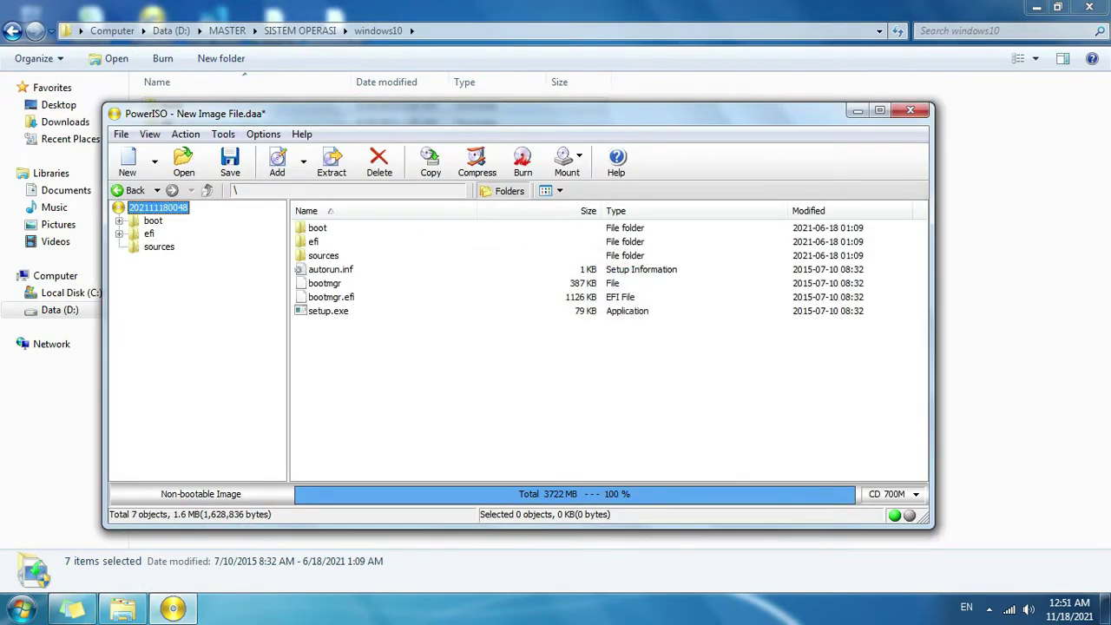
click(303, 161)
click(486, 382)
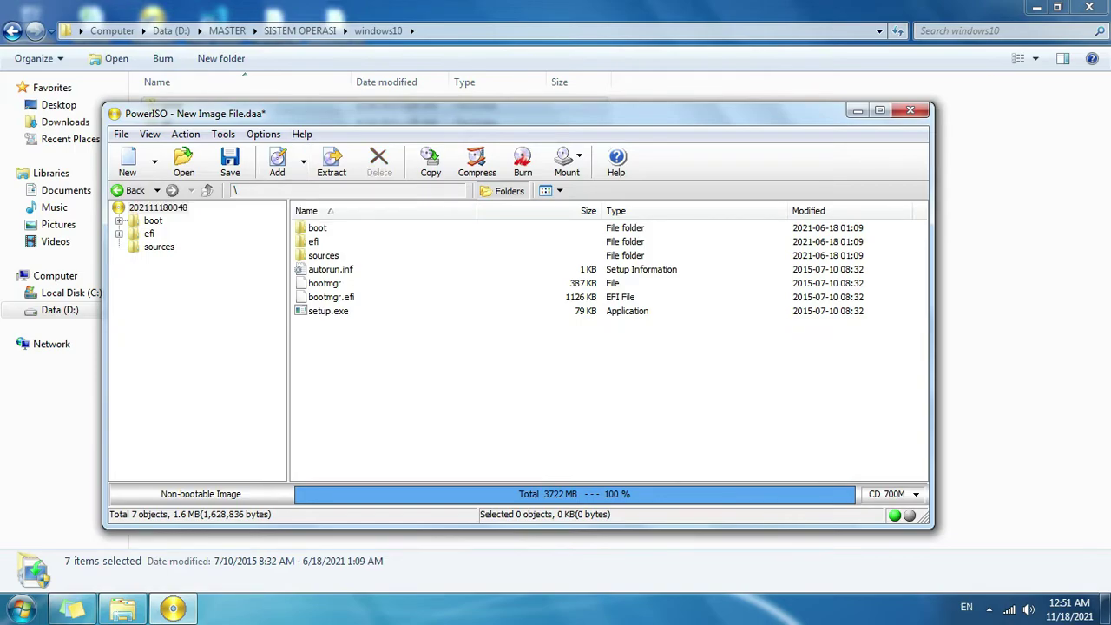
Start saving the image and set its file type to Standard ISO Images (*.iso).
click(230, 161)
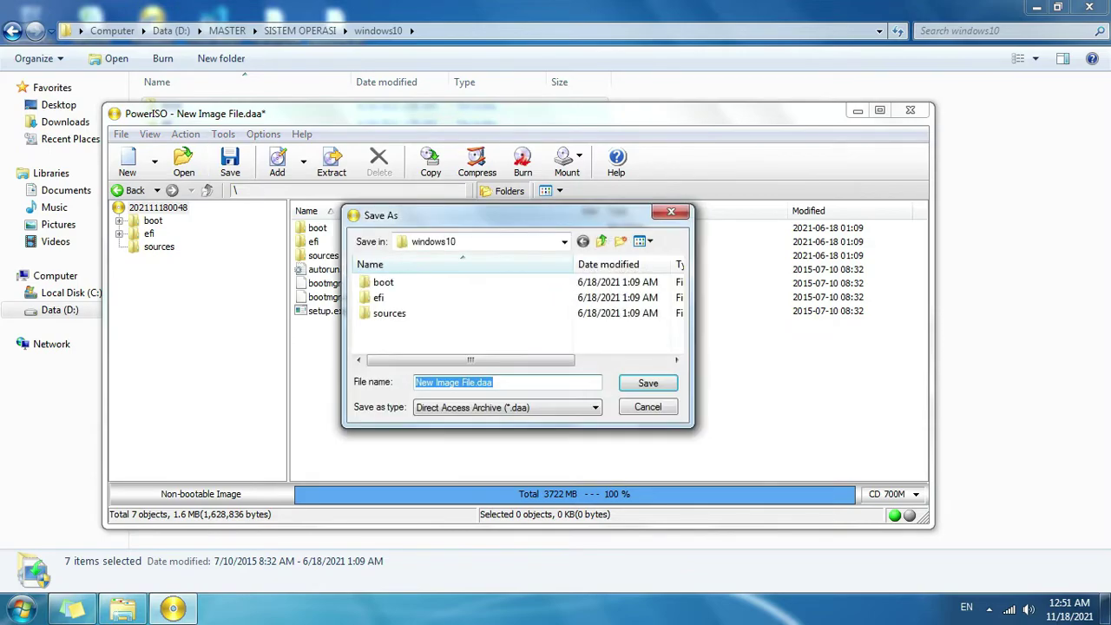
click(508, 407)
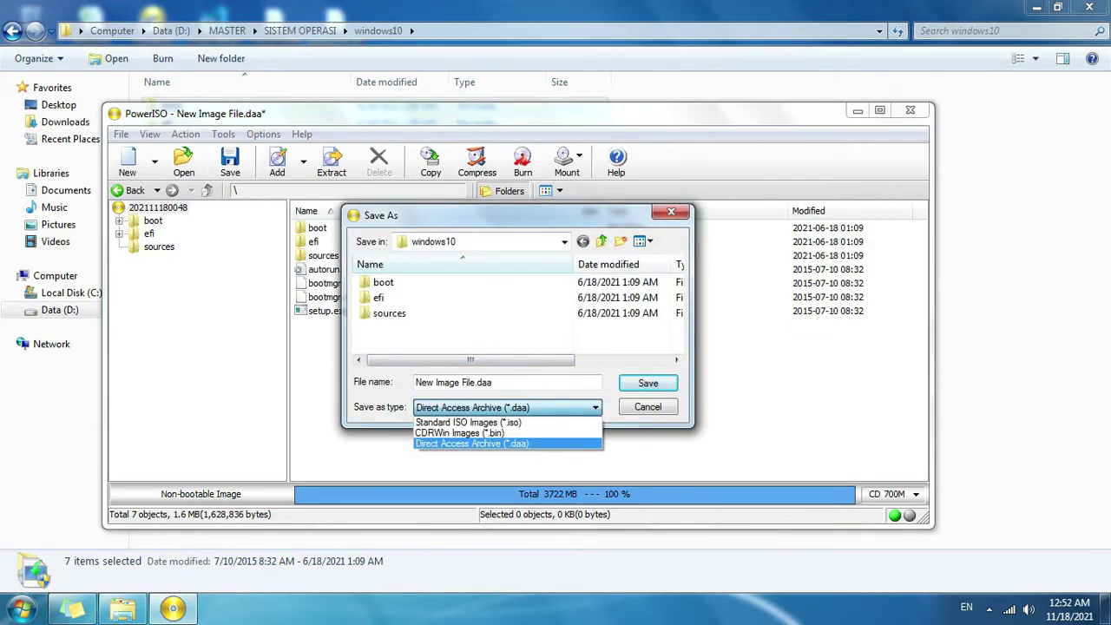
click(508, 407)
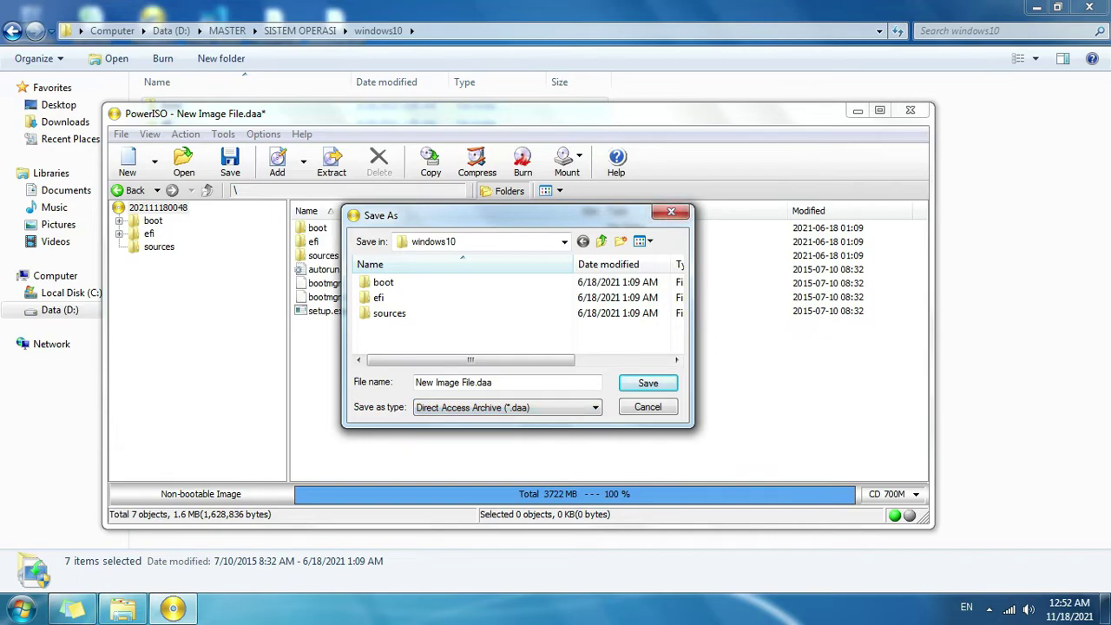
click(508, 407)
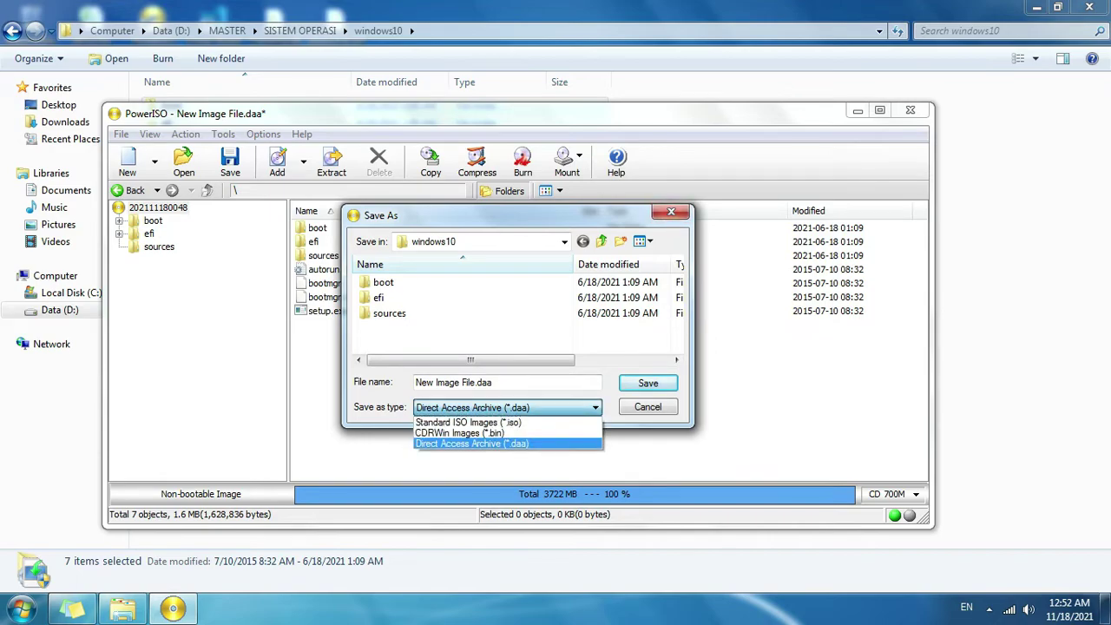
key(Down)
key(Up)
key(Up)
key(Return)
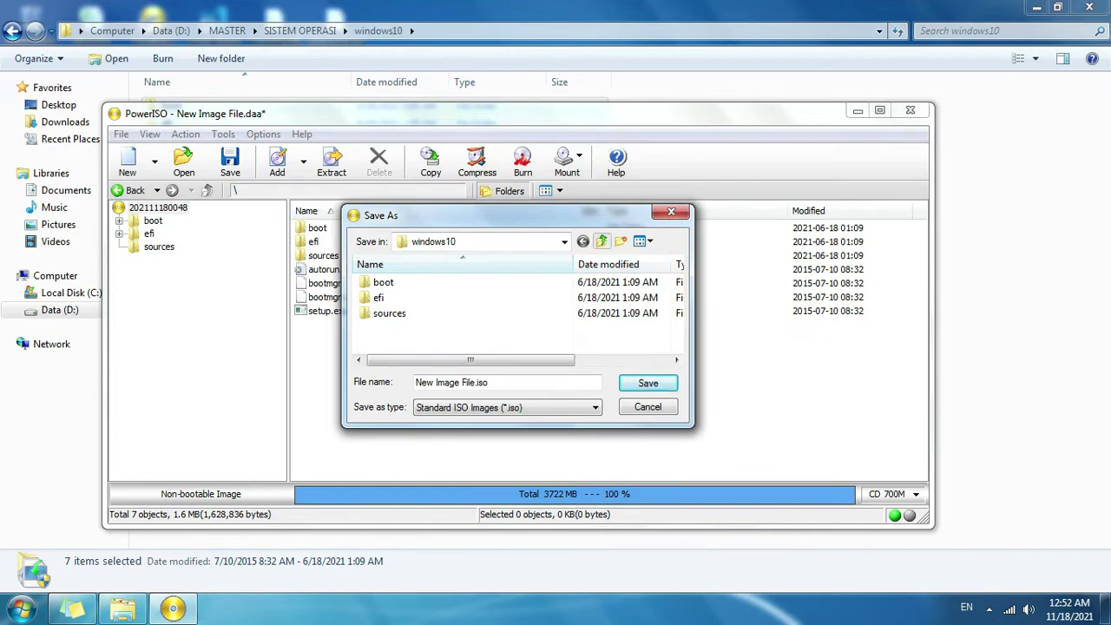
Save the ISO image on the Data (D:) drive under the name Contoh.
click(601, 240)
click(601, 240)
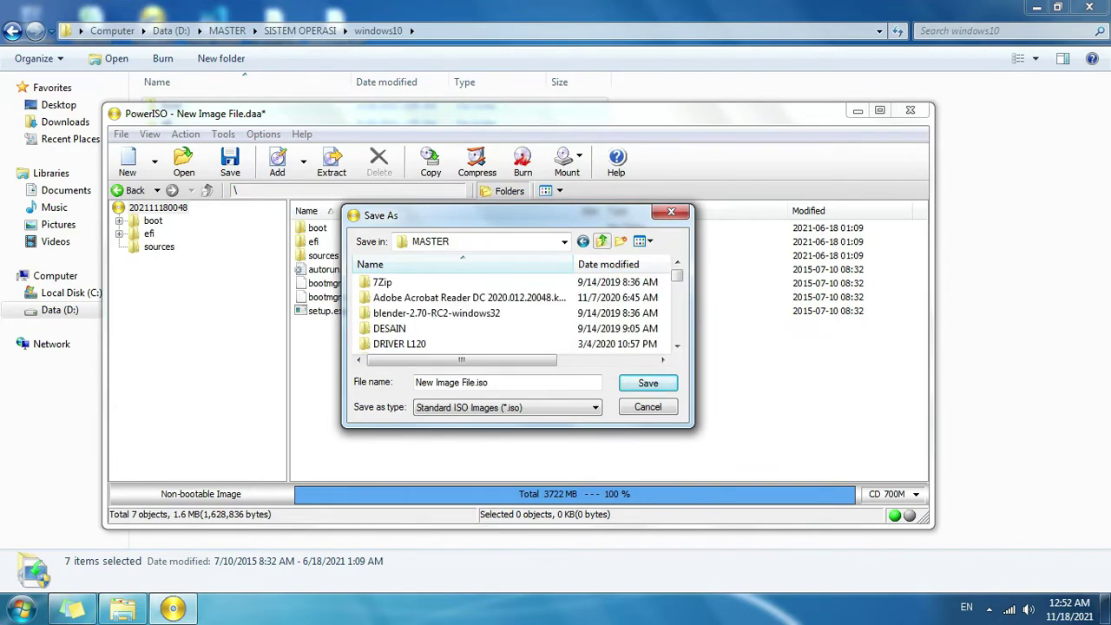
click(601, 240)
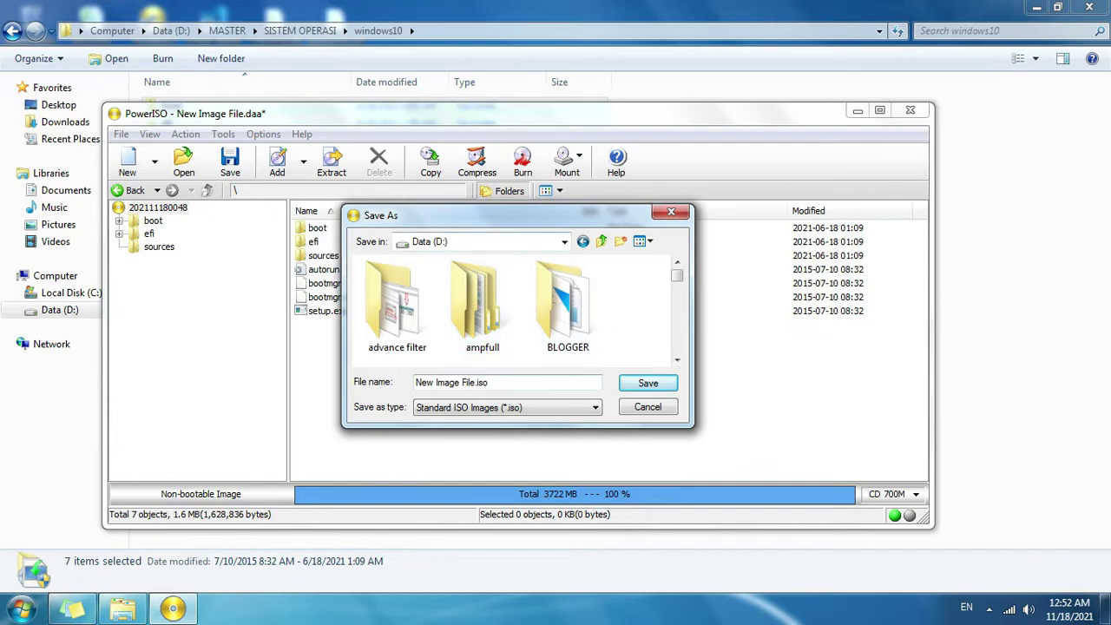
drag(476, 383, 415, 383)
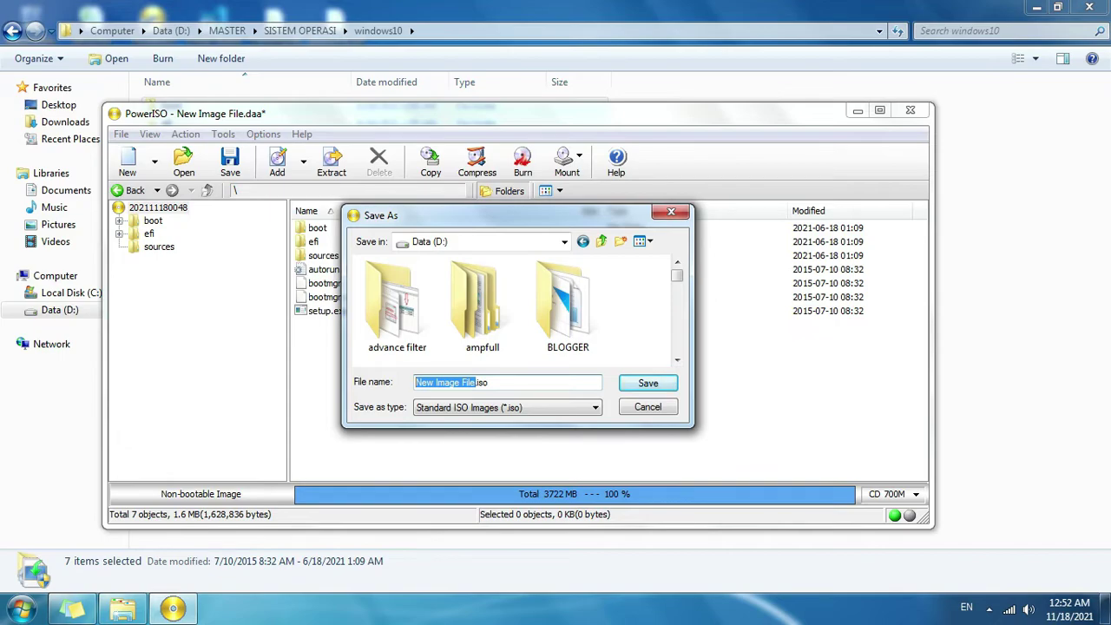
drag(489, 383, 415, 382)
text(Contoh)
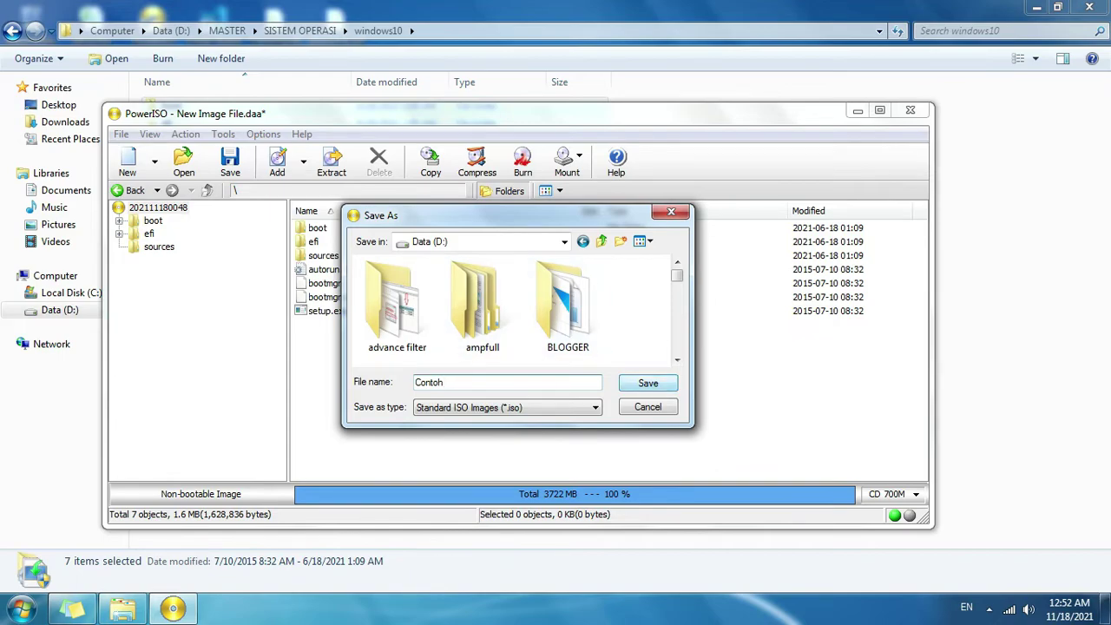
key(Return)
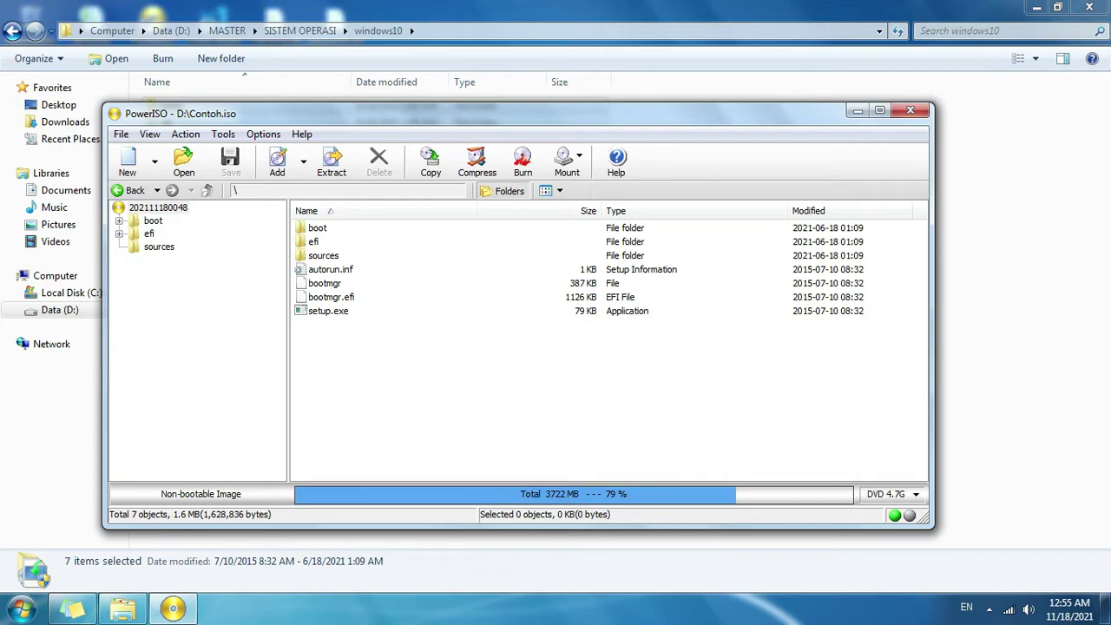
Close PowerISO and select Contoh.iso on the Data (D:) drive in Windows Explorer.
click(911, 110)
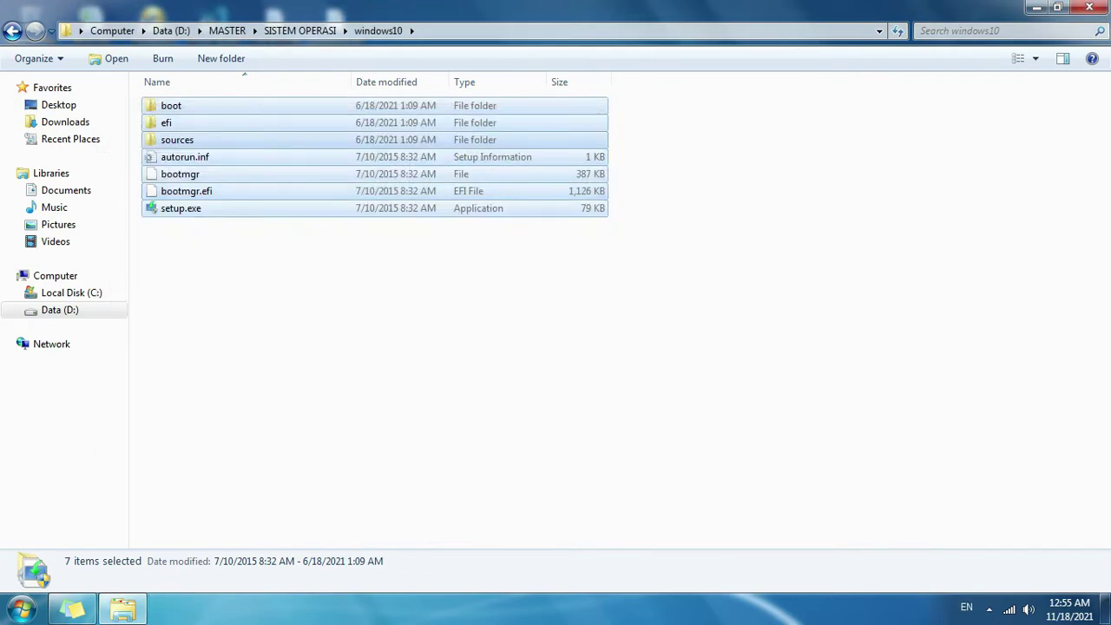
click(59, 310)
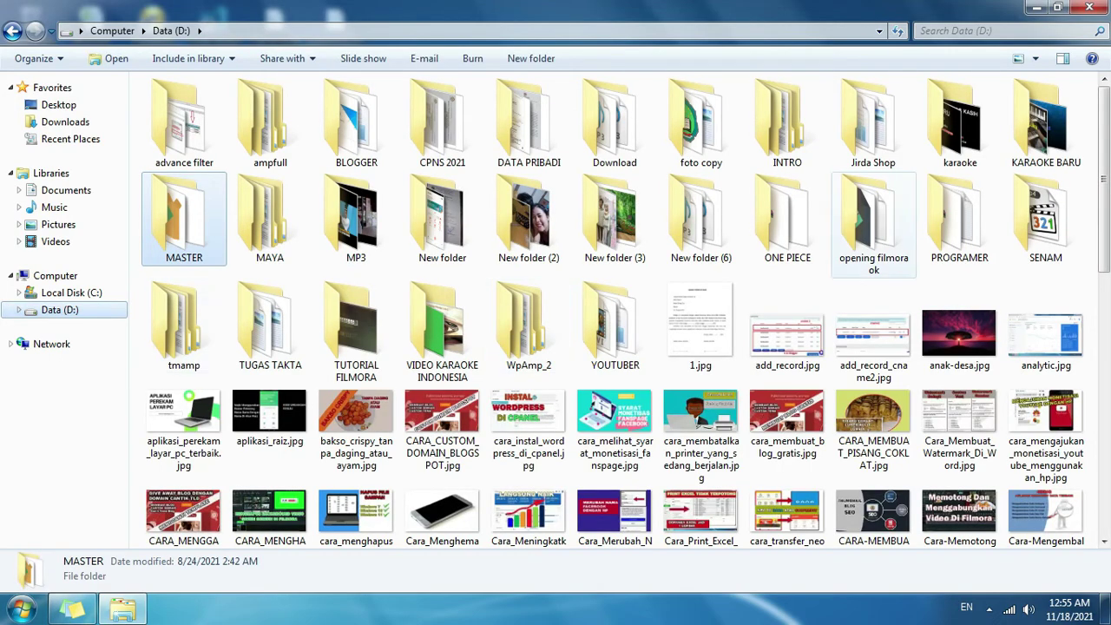
scroll(955, 165, down, 4)
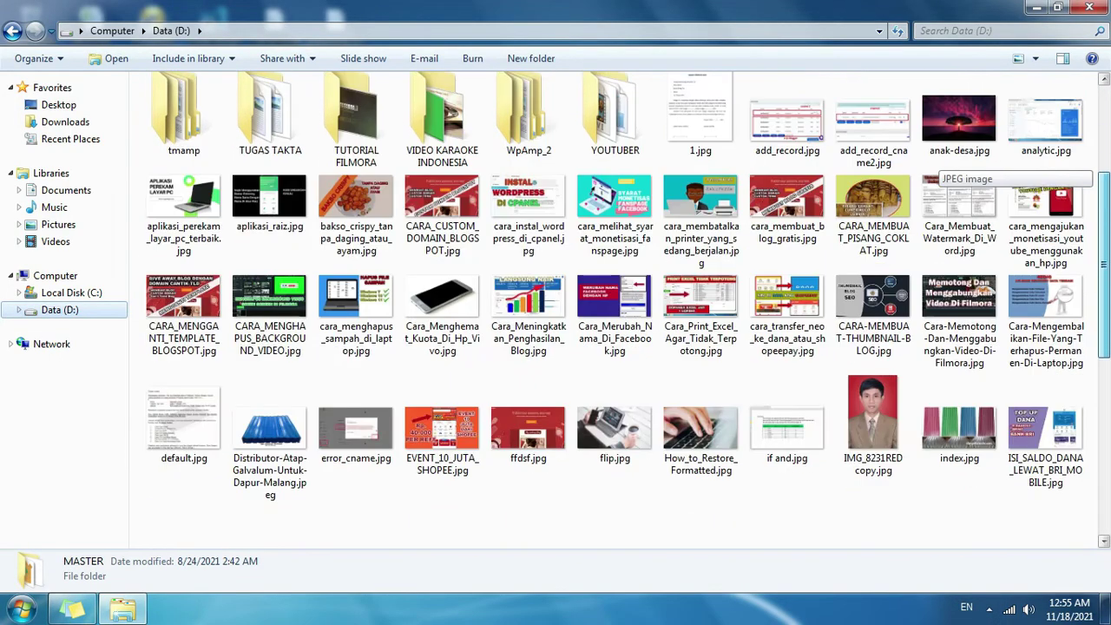
scroll(955, 165, down, 10)
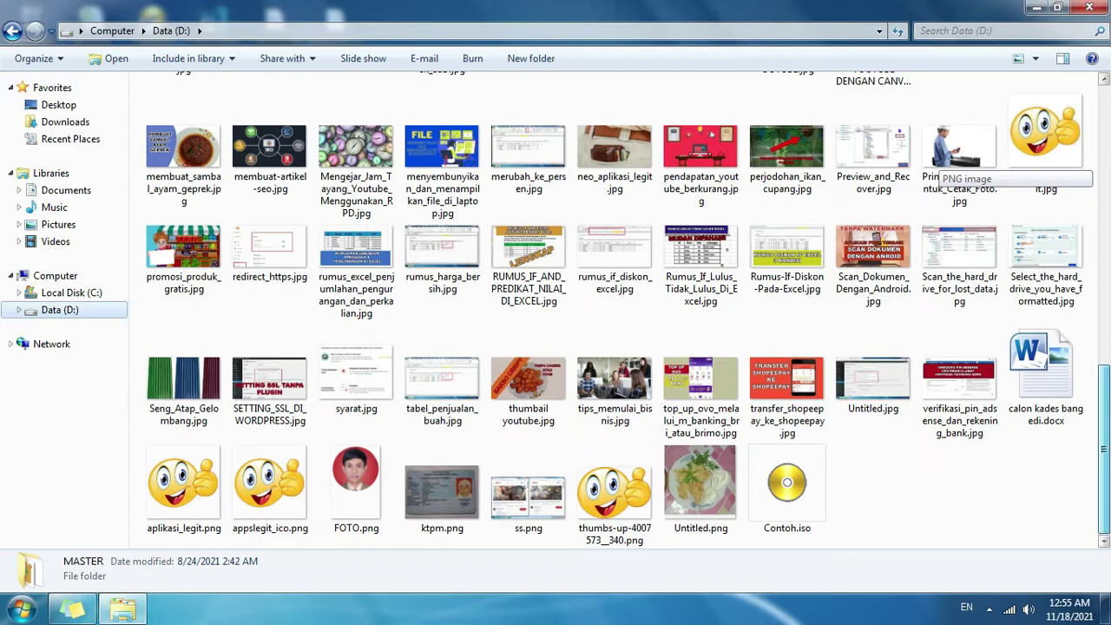
click(787, 490)
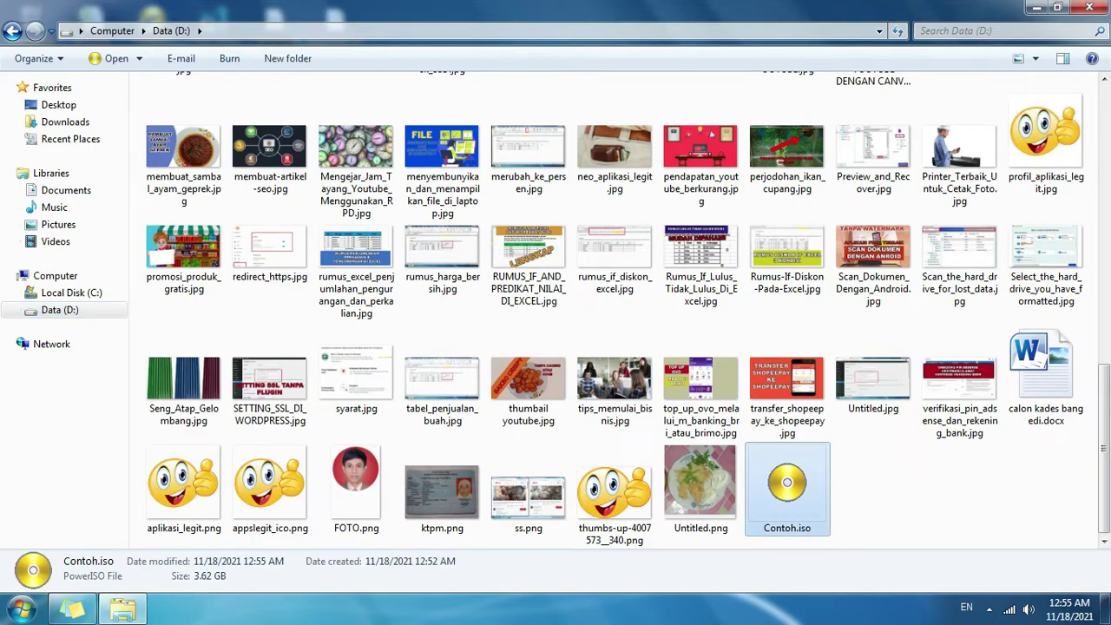